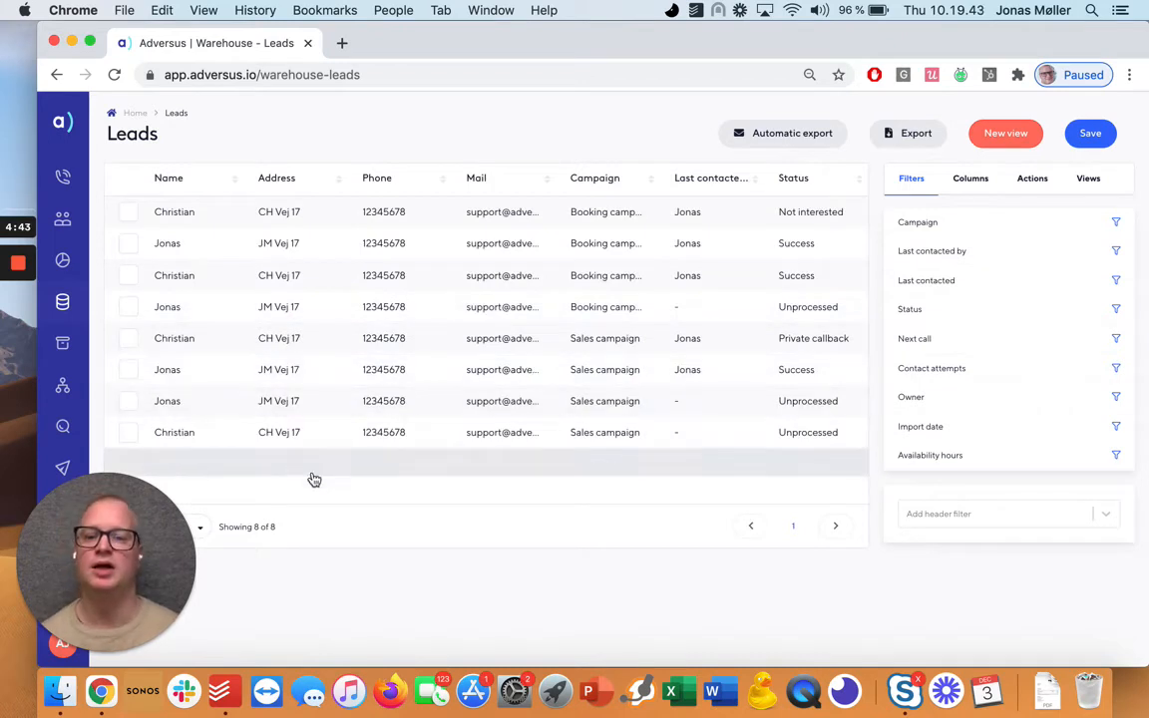
- Filter the leads by campaign, with the criterion equal to Booking campaign
left_click_drag(287, 534, 255, 533)
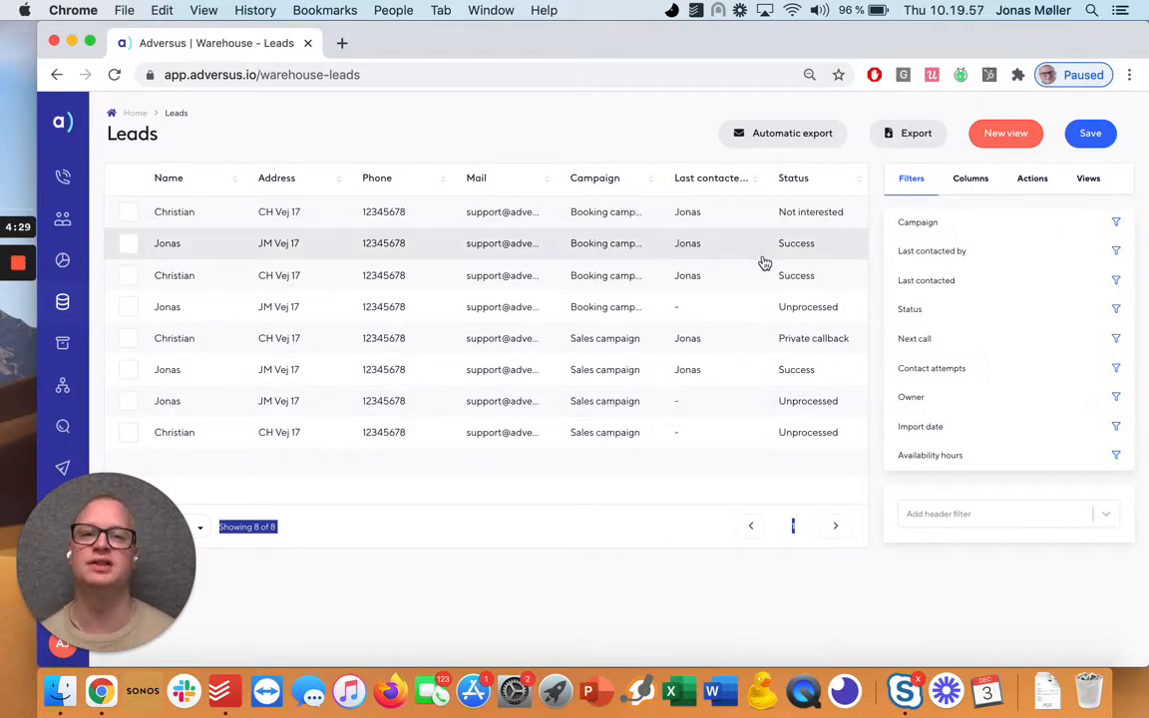
left_click(927, 225)
left_click(949, 273)
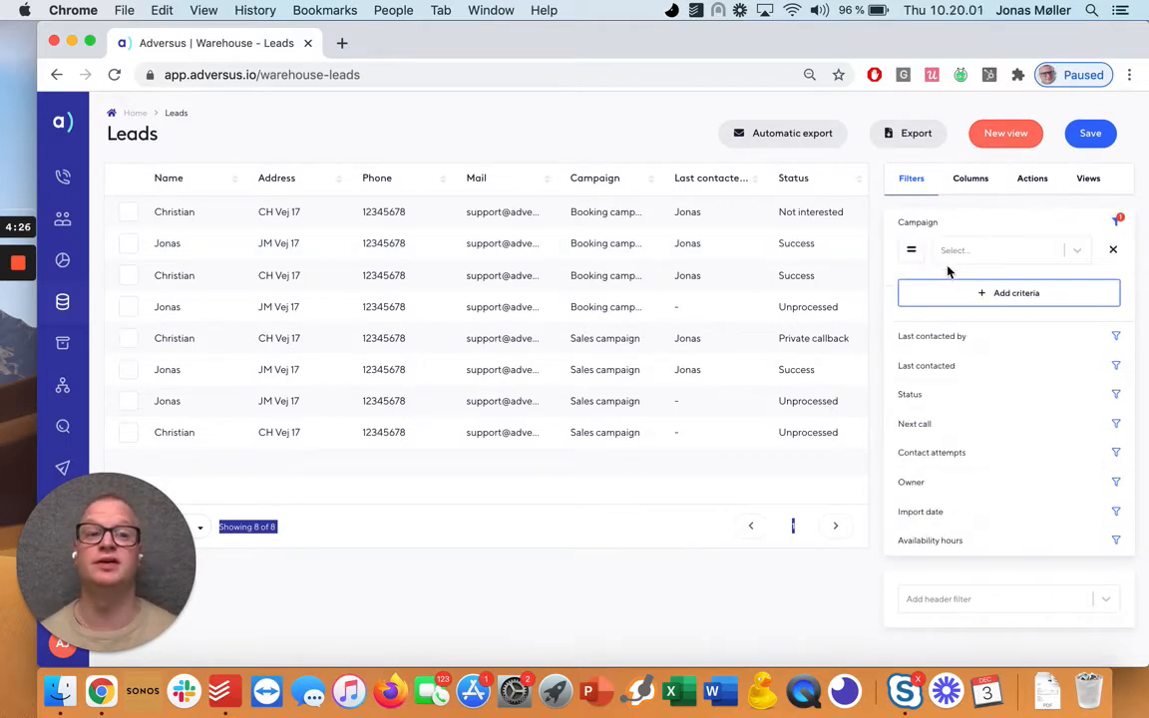
left_click(973, 251)
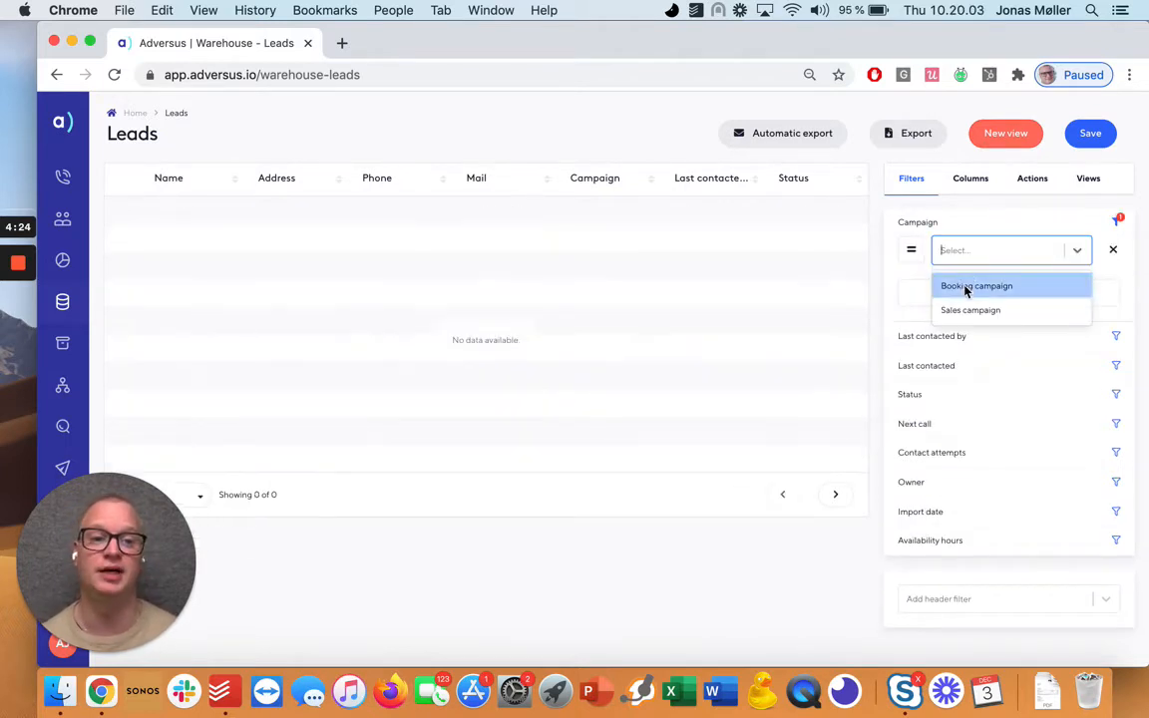
left_click(966, 287)
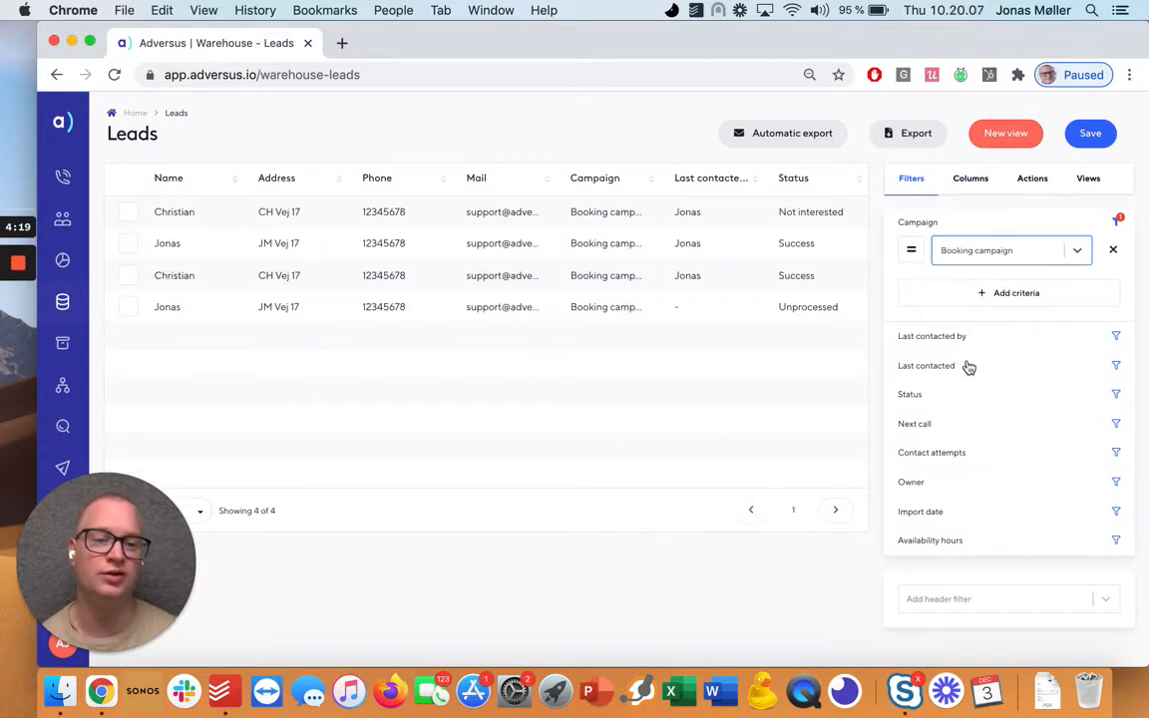
- Add a Status filter using the In operator with the values Not interested and Success
left_click(962, 397)
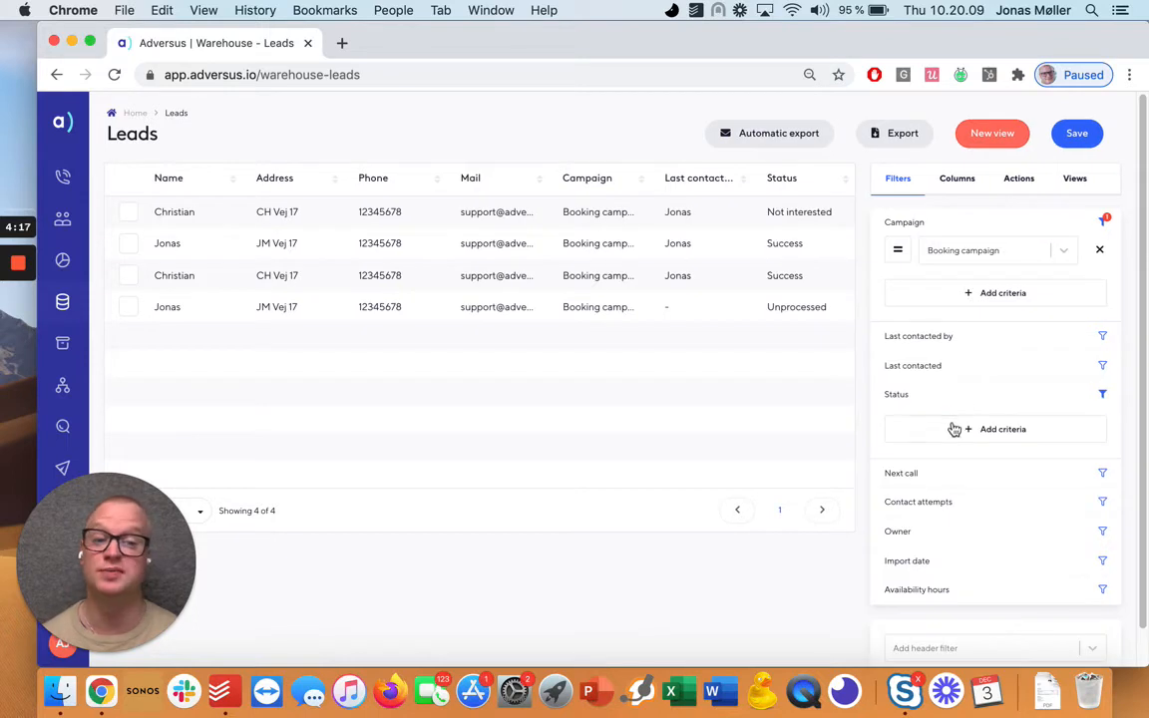
left_click(951, 429)
left_click(898, 425)
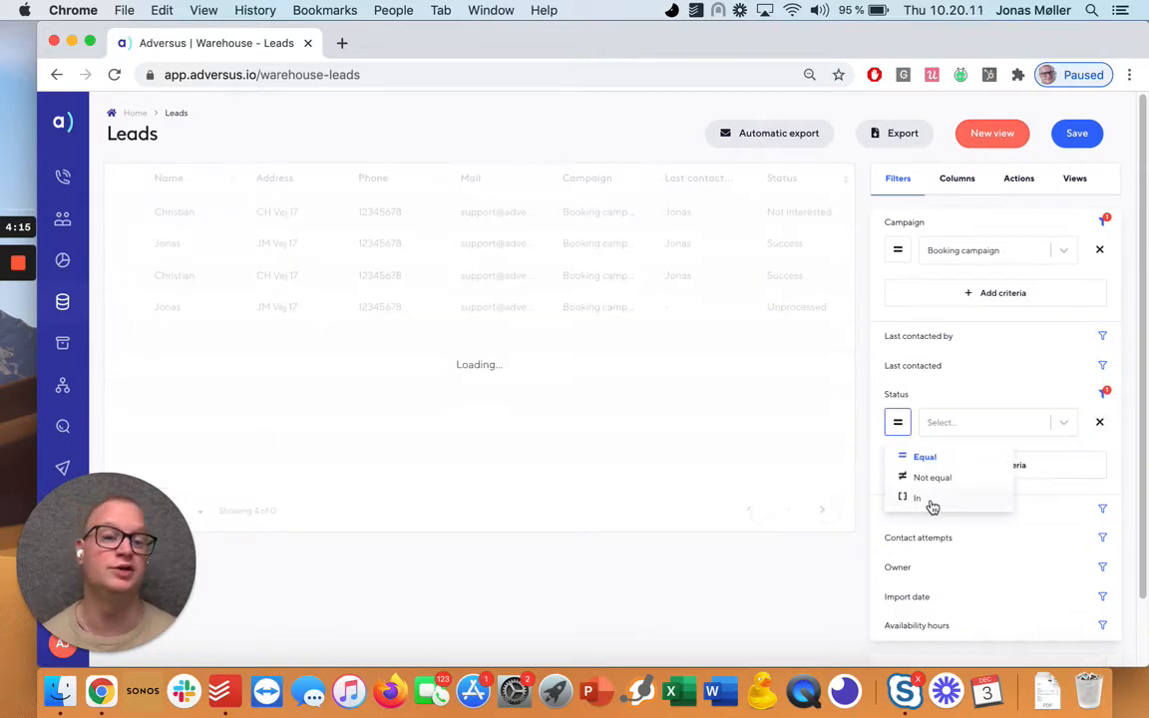
left_click(931, 501)
left_click(951, 426)
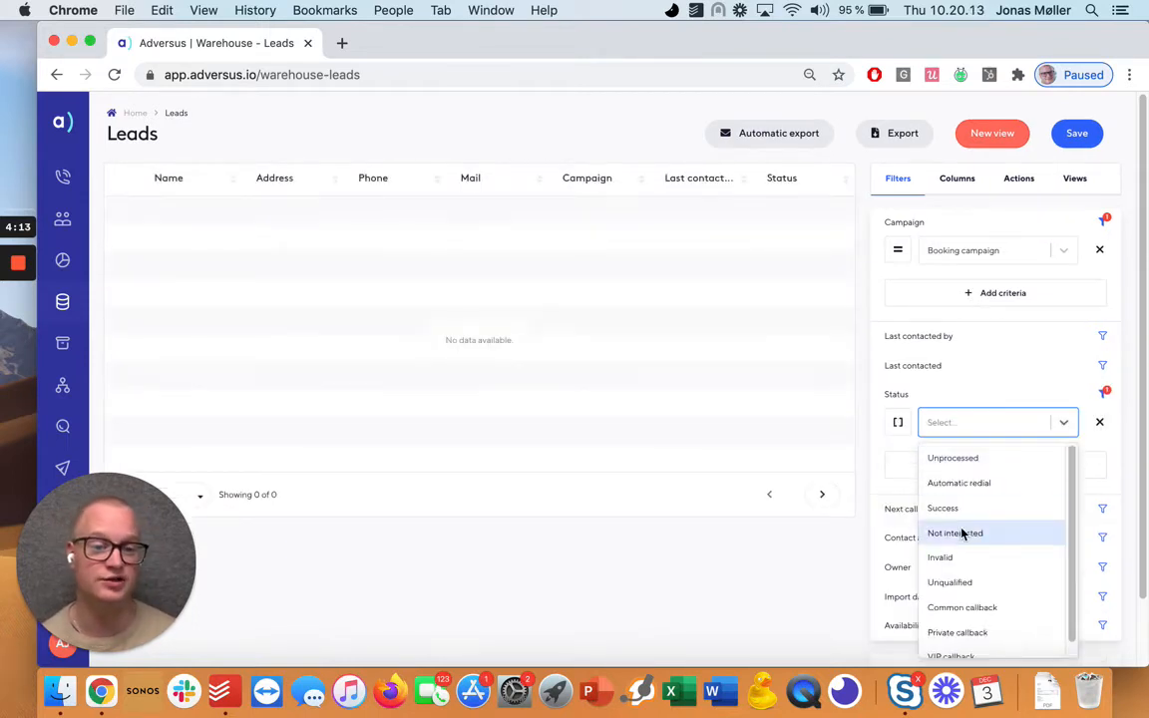
left_click(959, 534)
left_click(985, 423)
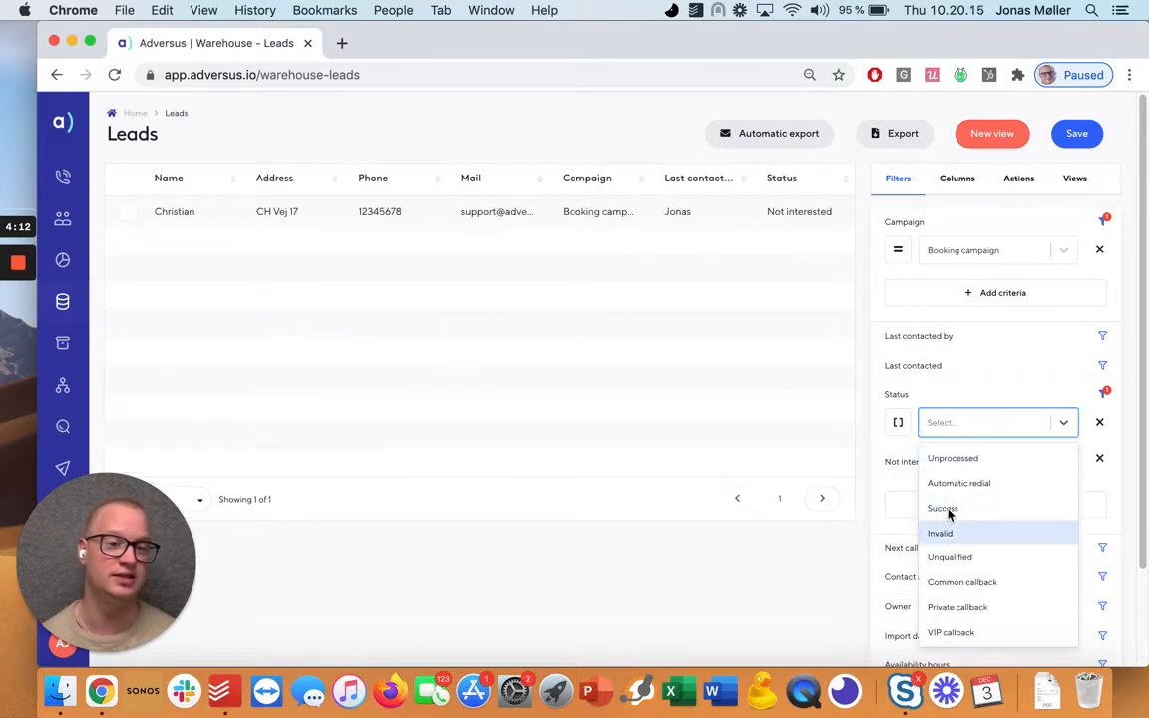
left_click(944, 508)
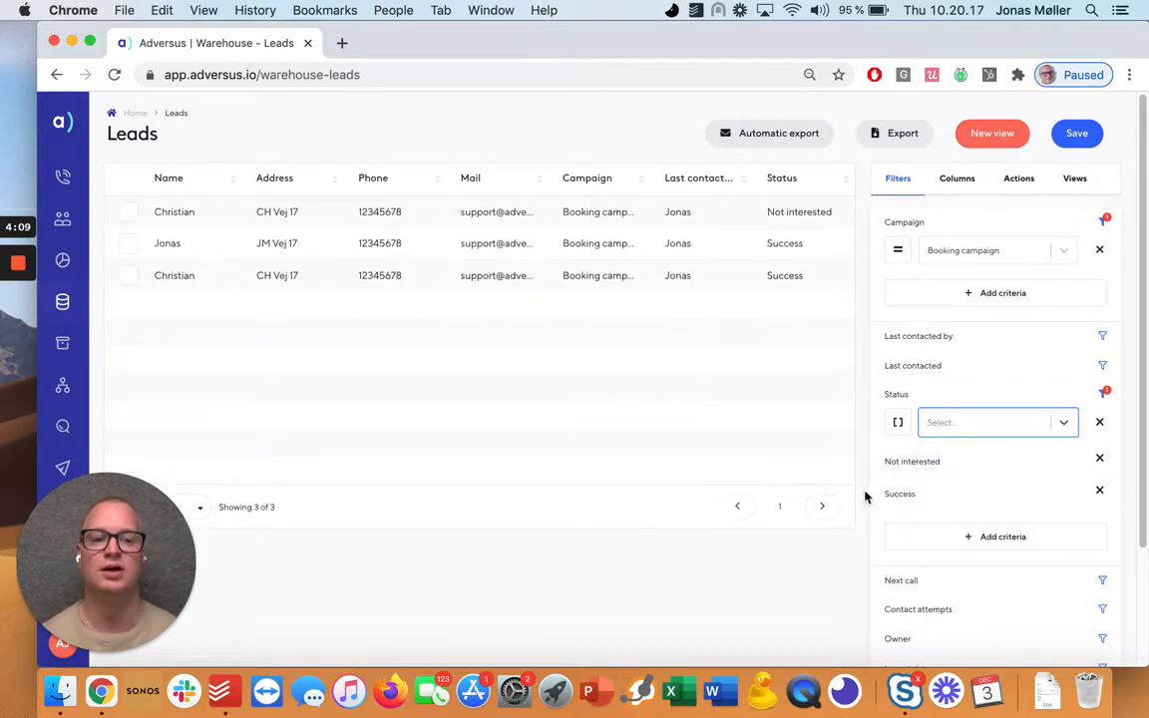
- Add a Last contacted filter with the quick range This week
scroll(938, 555, "down", 1)
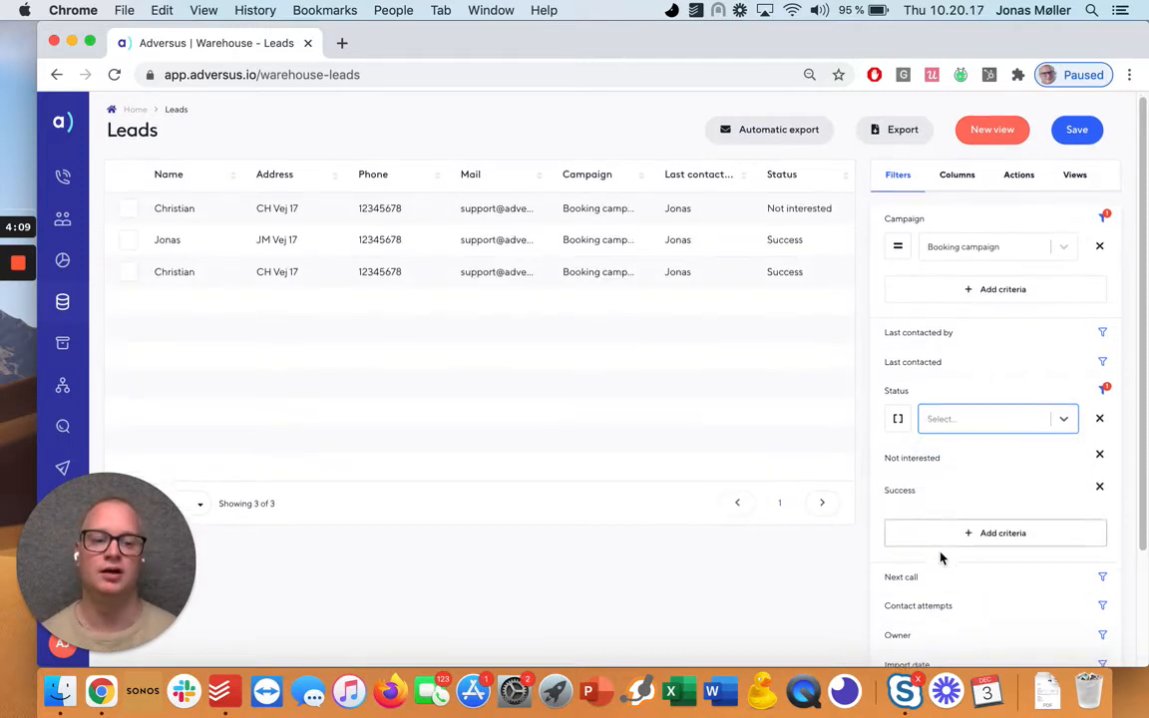
left_click(944, 360)
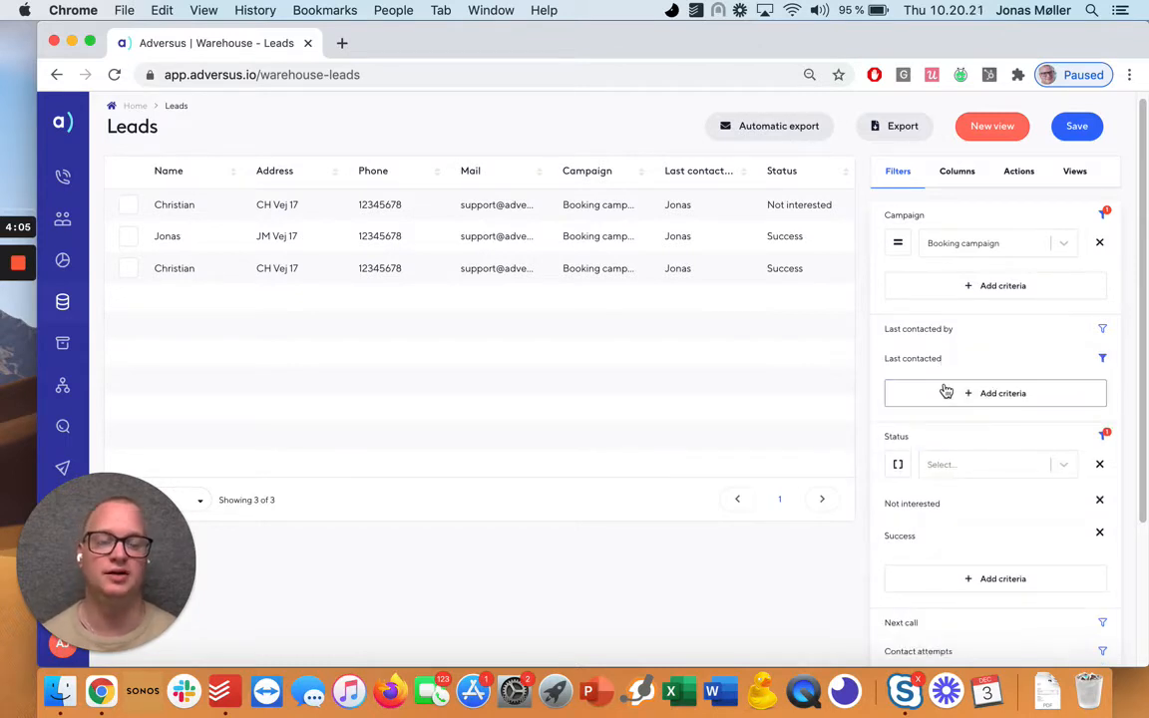
left_click(947, 392)
left_click(962, 387)
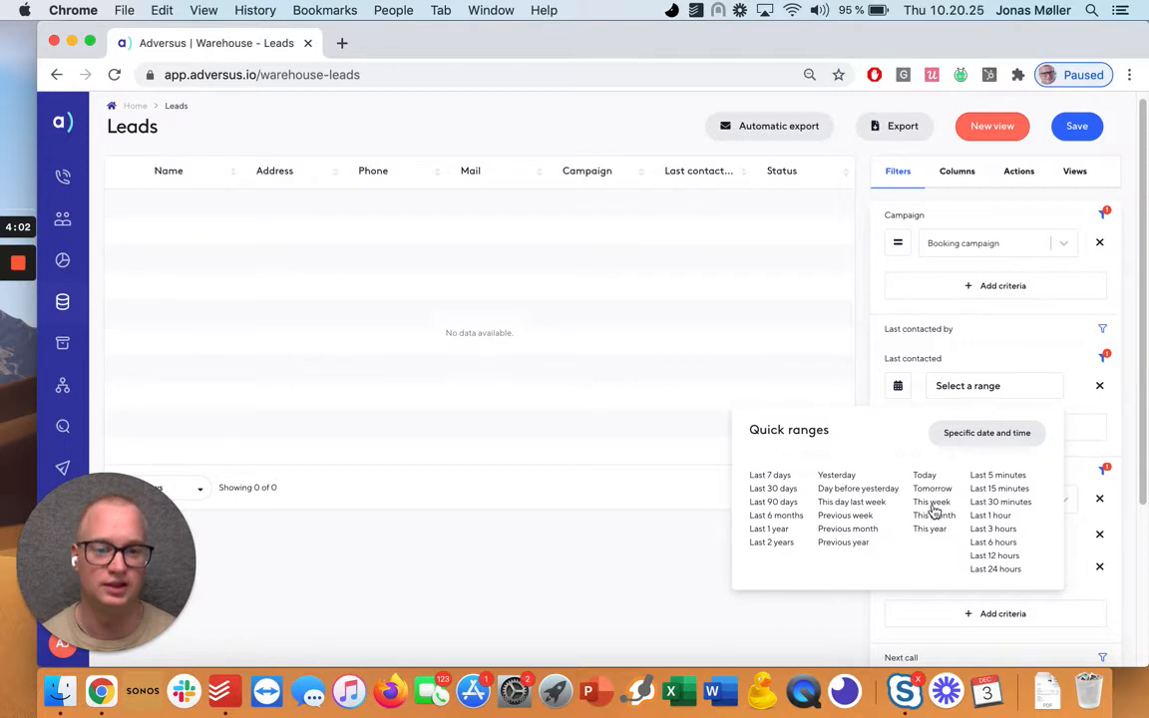
left_click(937, 503)
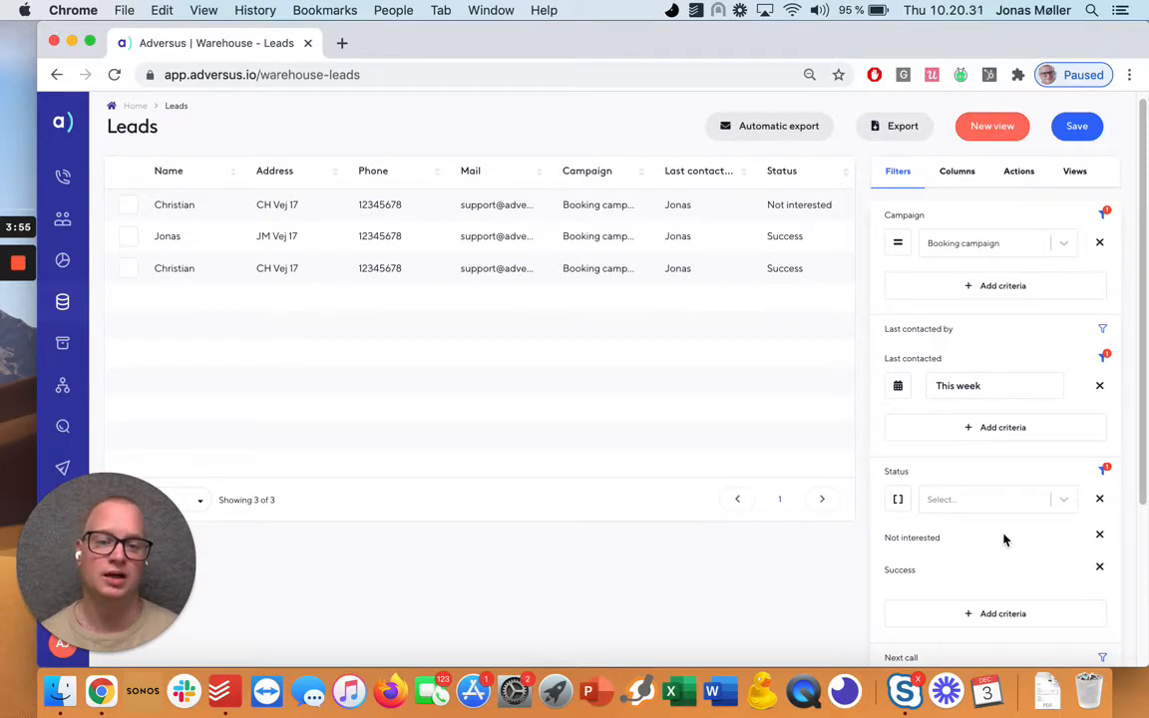
- Add a header filter on the Name field and enter the lead's first name as its value
scroll(1002, 539, "down", 4)
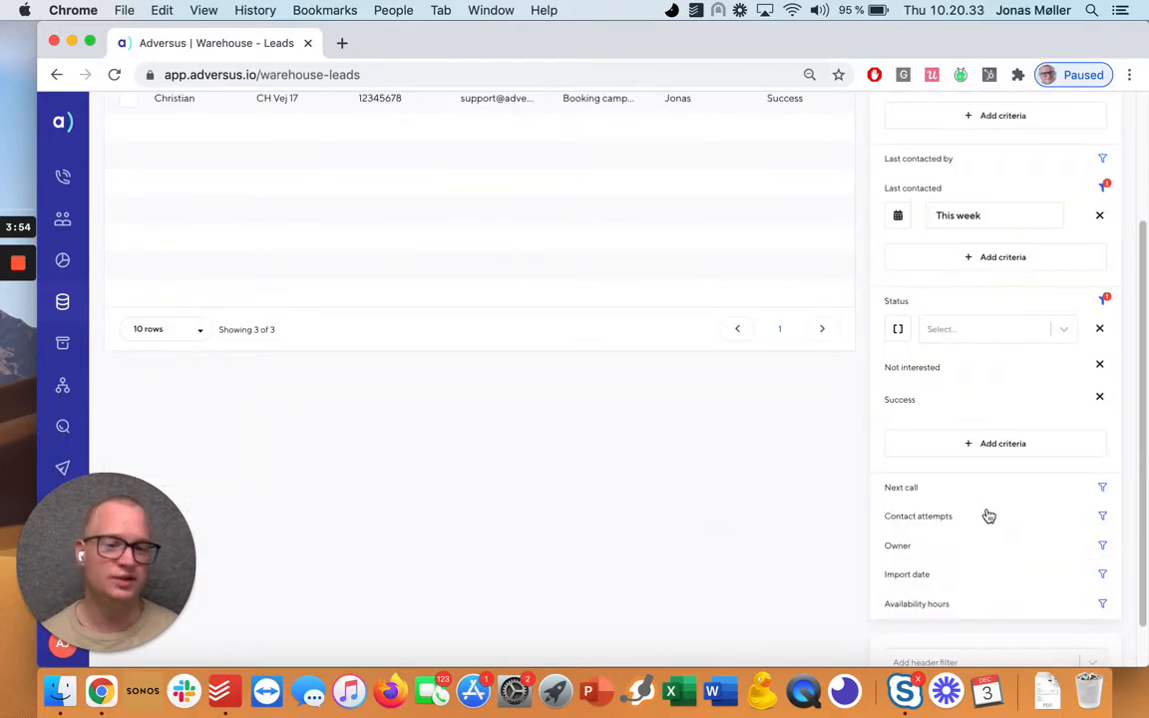
scroll(933, 264, "up", 1)
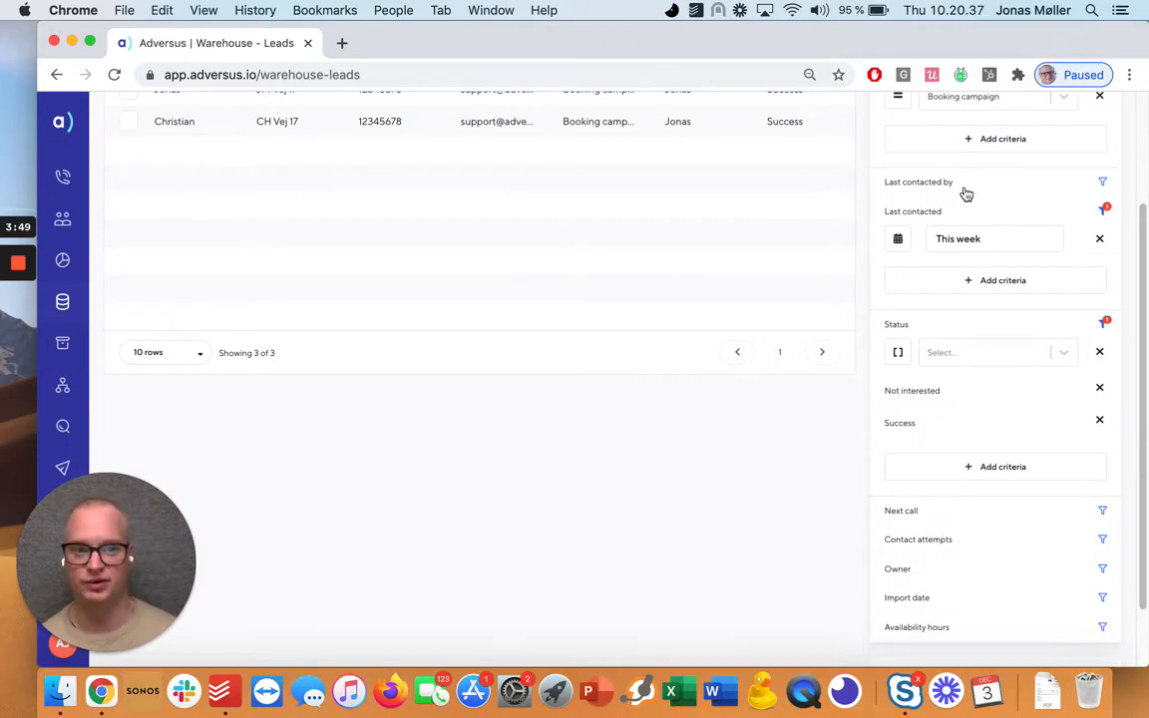
scroll(941, 328, "up", 3)
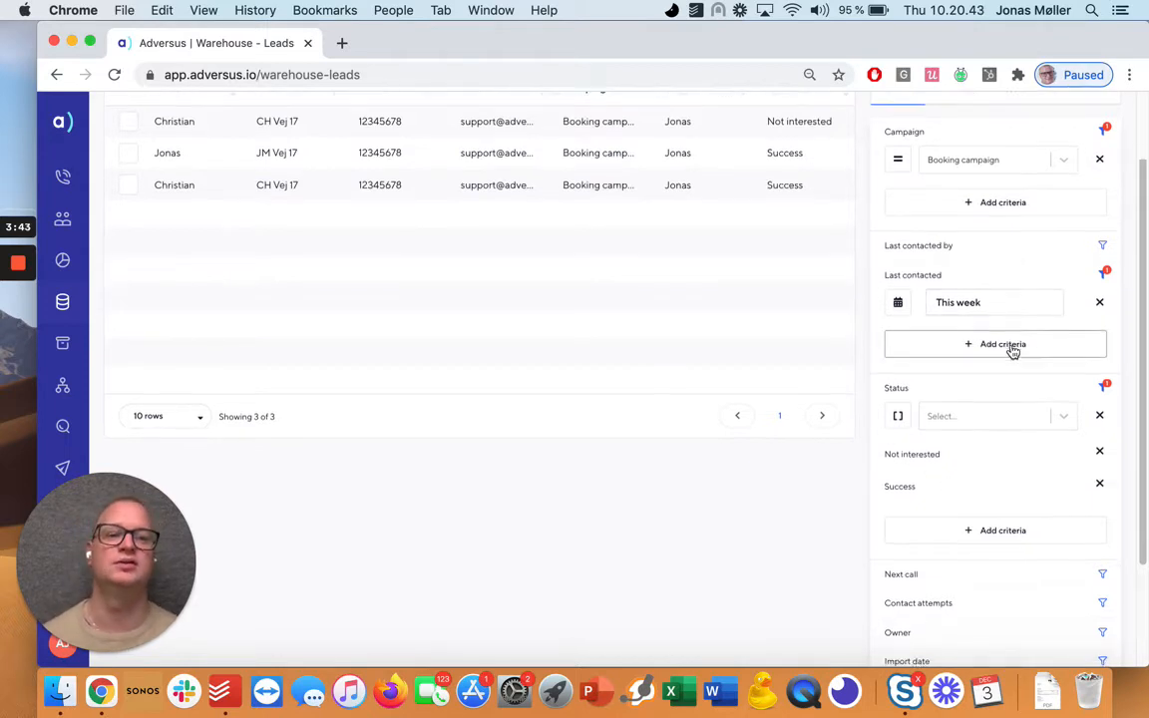
scroll(1028, 339, "down", 3)
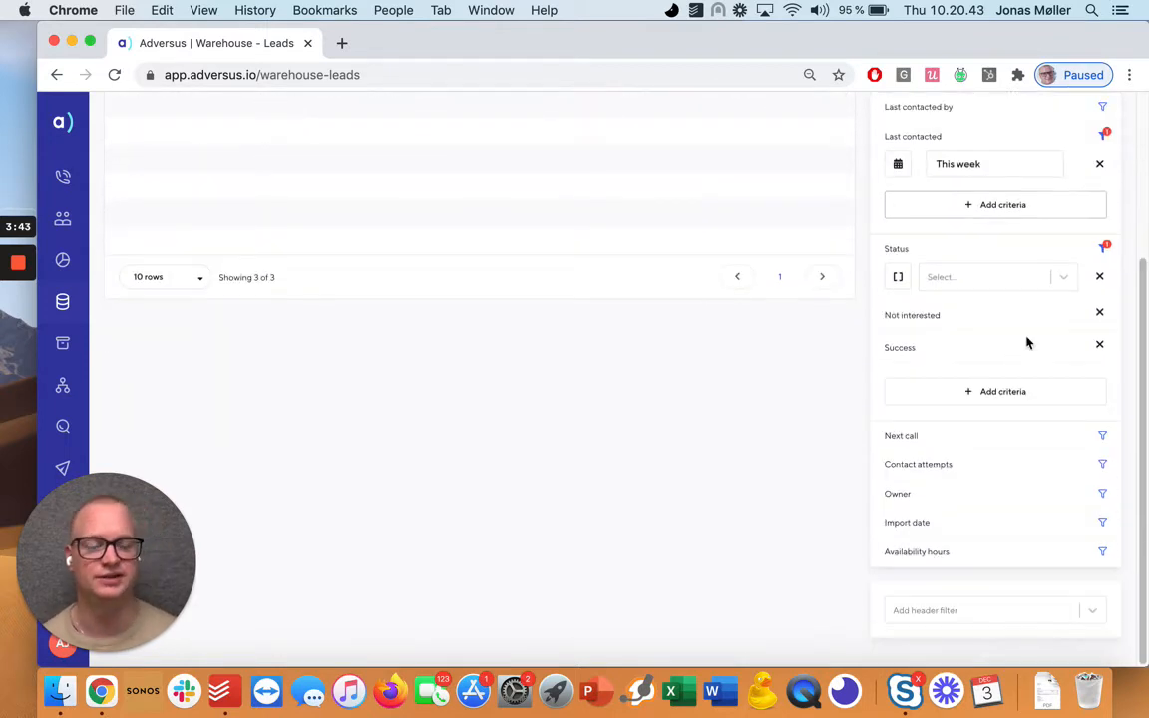
left_click(941, 611)
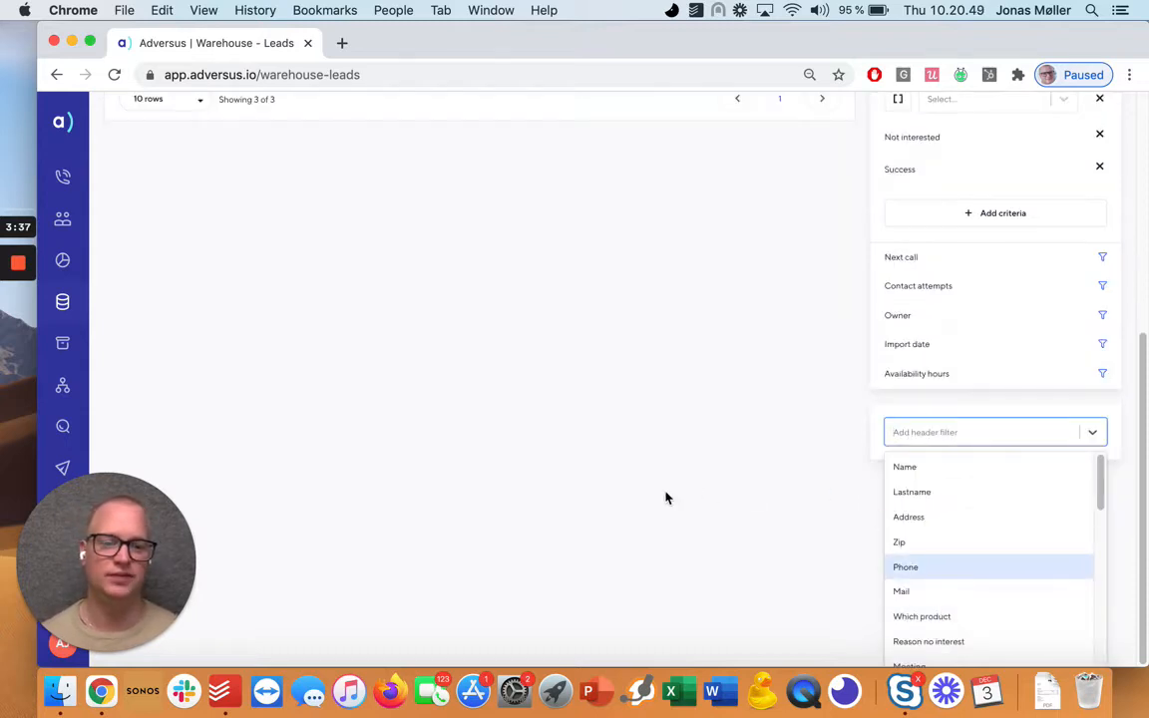
left_click(926, 468)
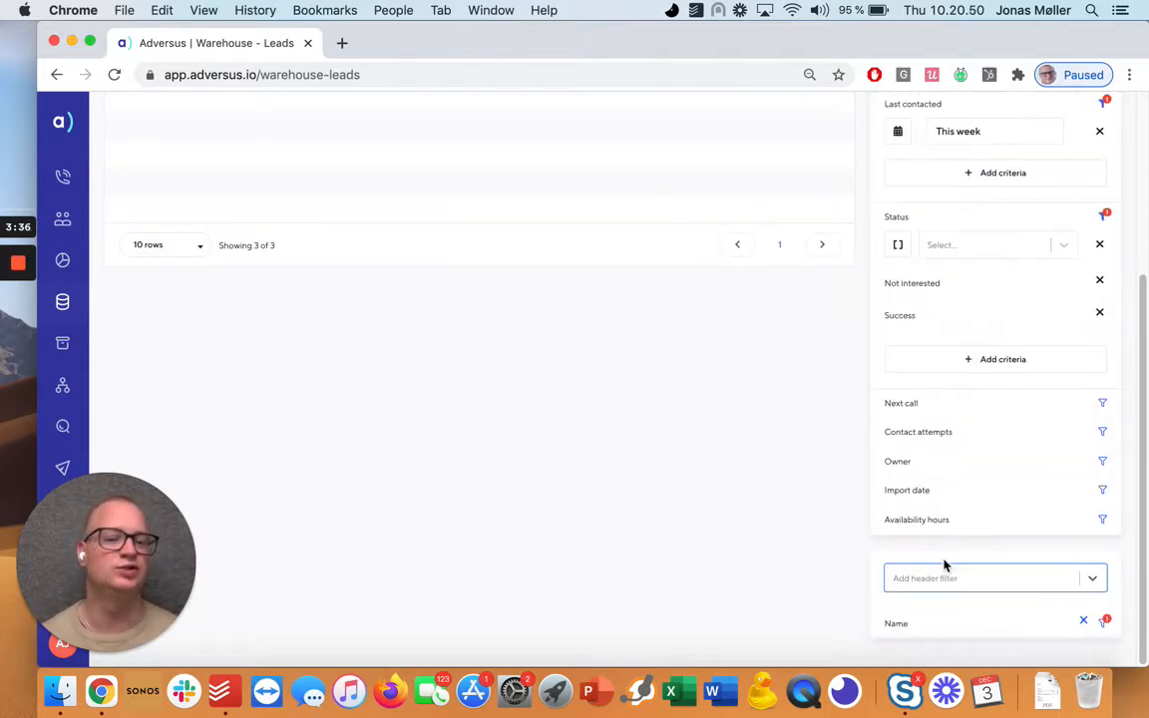
left_click(945, 623)
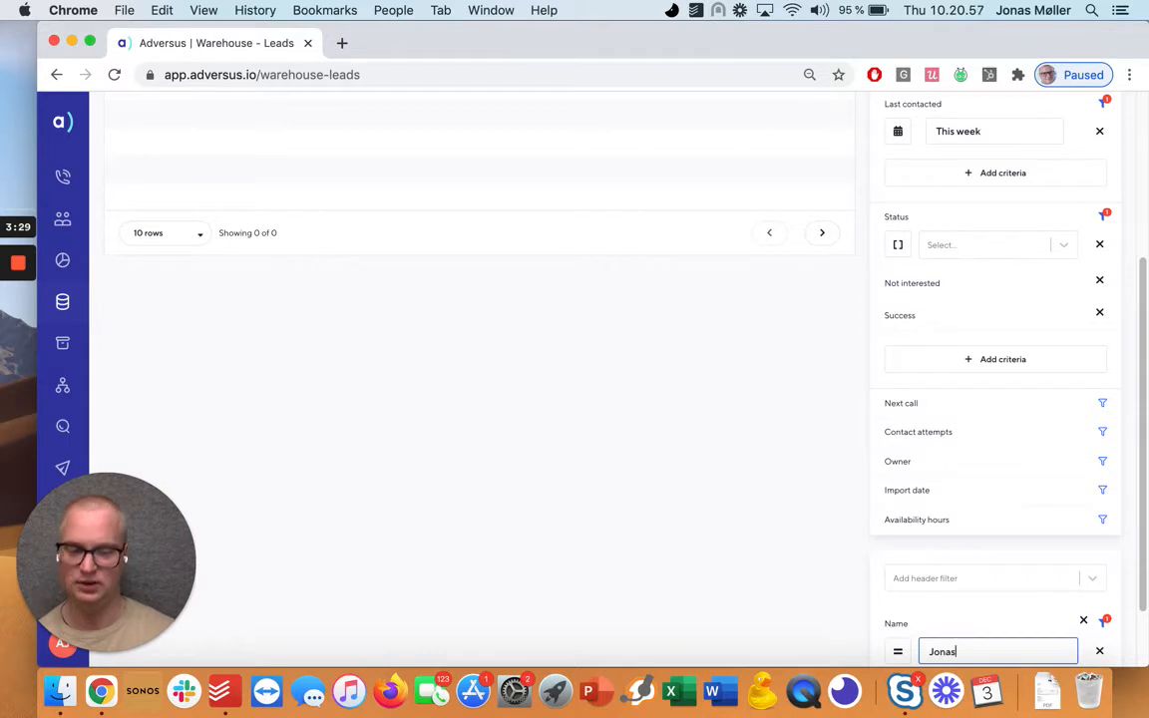
scroll(616, 343, "up", 3)
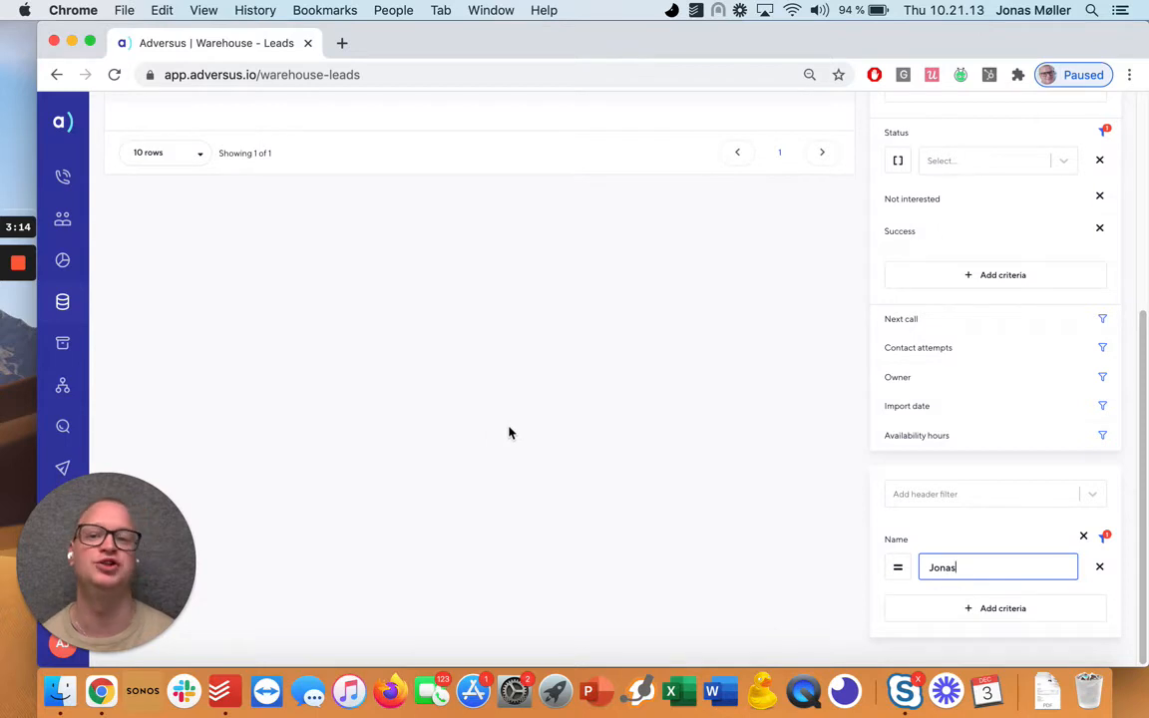
- View the filtered lead's campaign data, contact data and activity log, and close the details
scroll(509, 432, "up", 5)
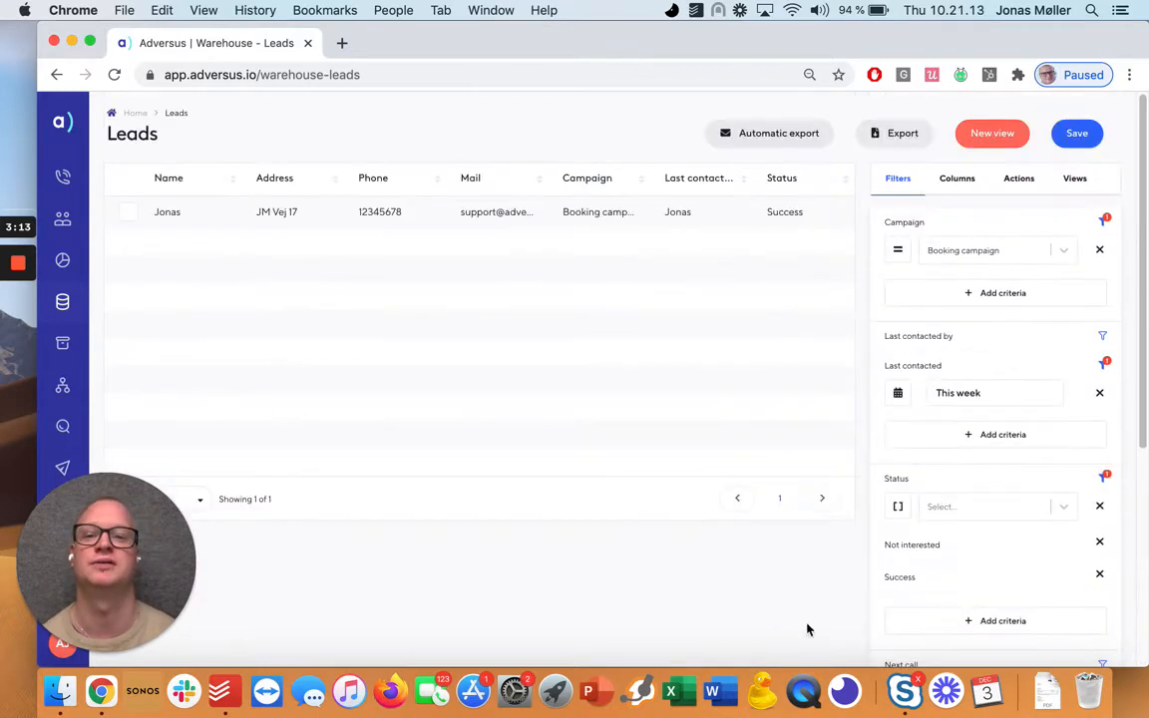
left_click(540, 211)
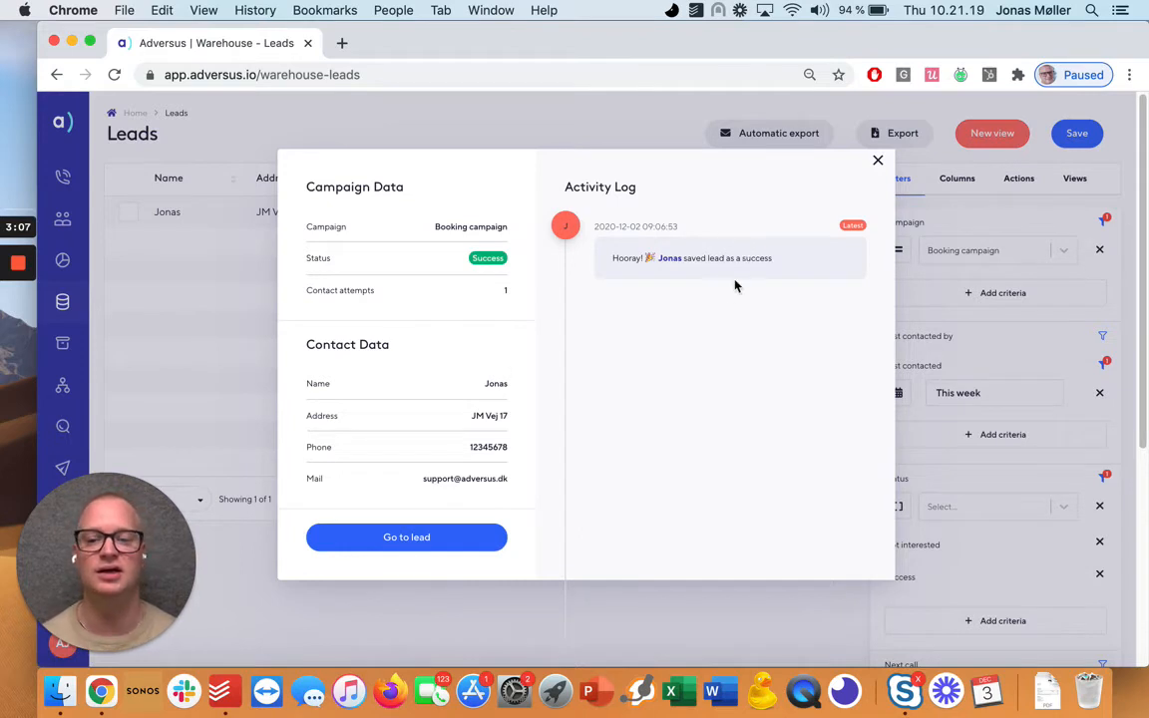
left_click(878, 163)
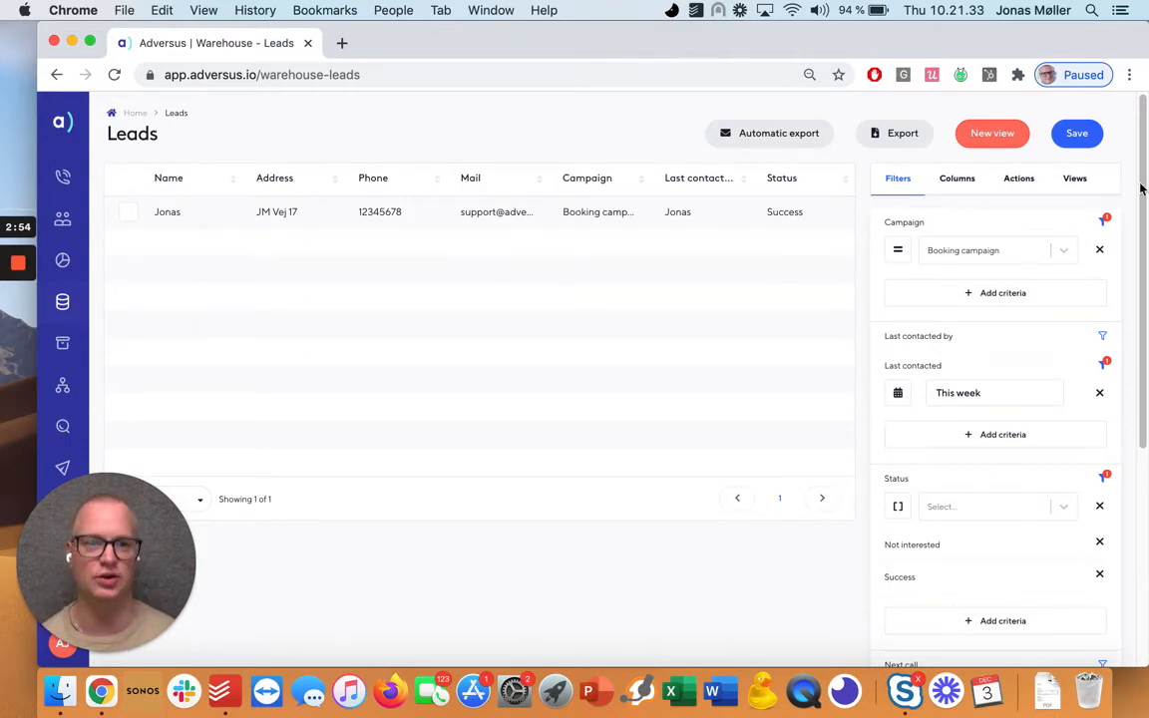
- Add the Zip field as a column in the leads table
left_click(965, 178)
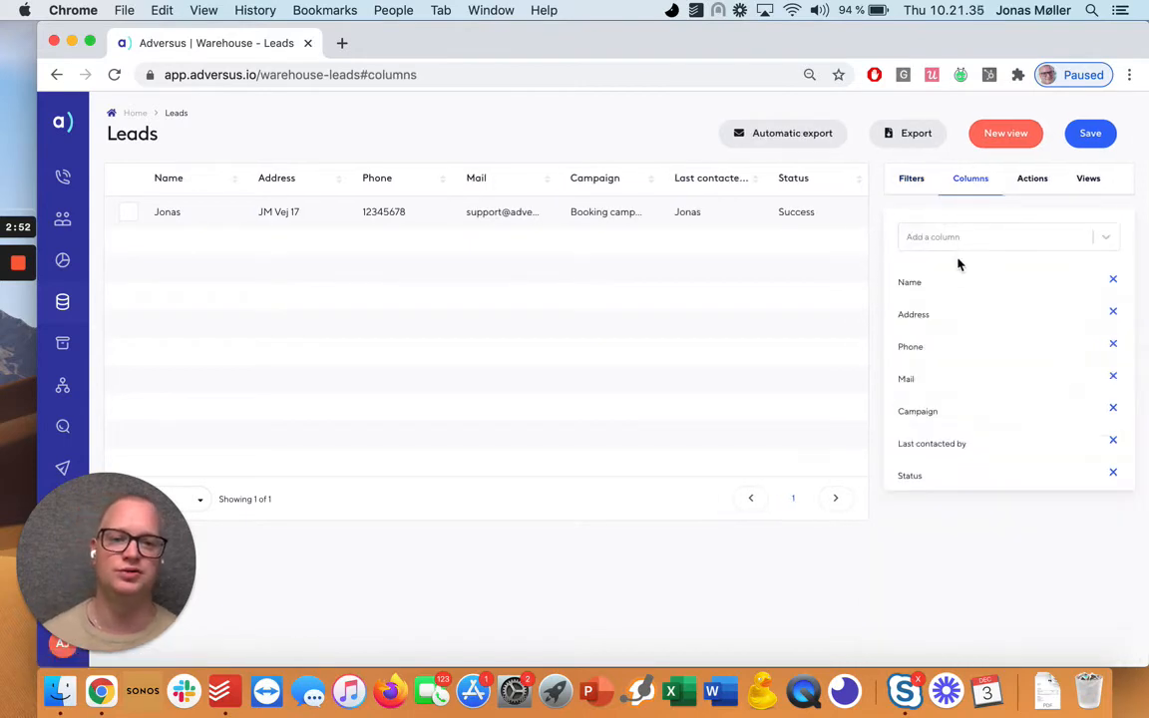
left_click(959, 241)
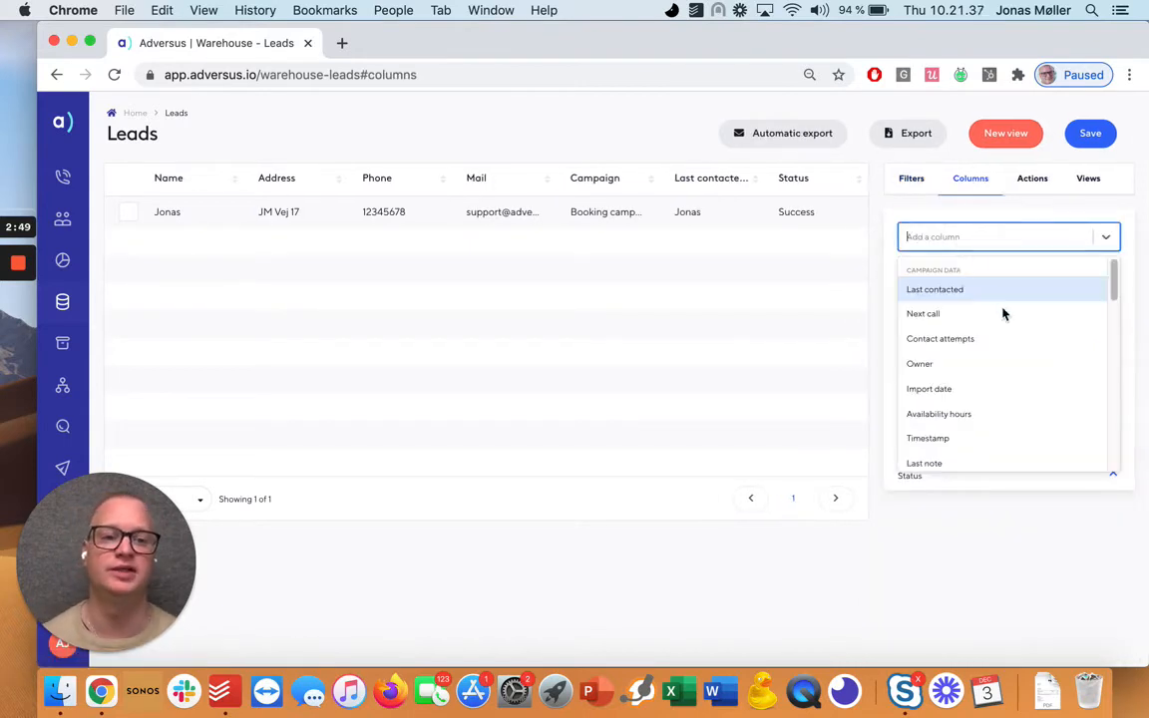
scroll(996, 310, "down", 5)
scroll(996, 310, "down", 1)
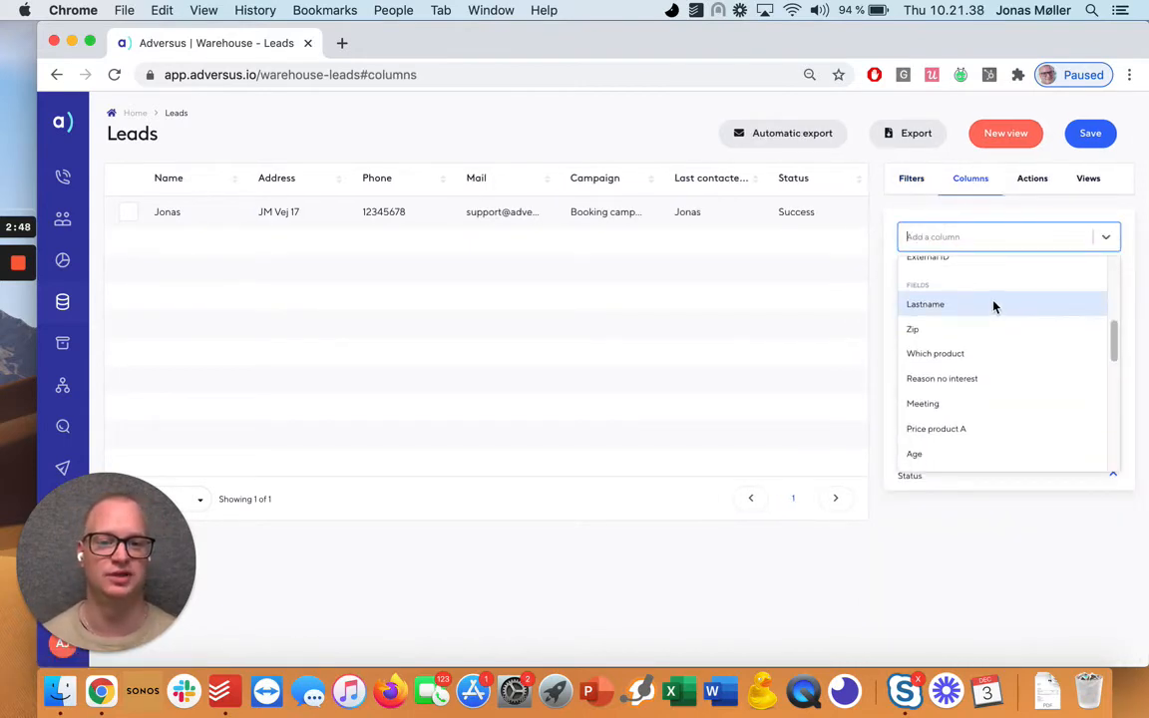
left_click(940, 336)
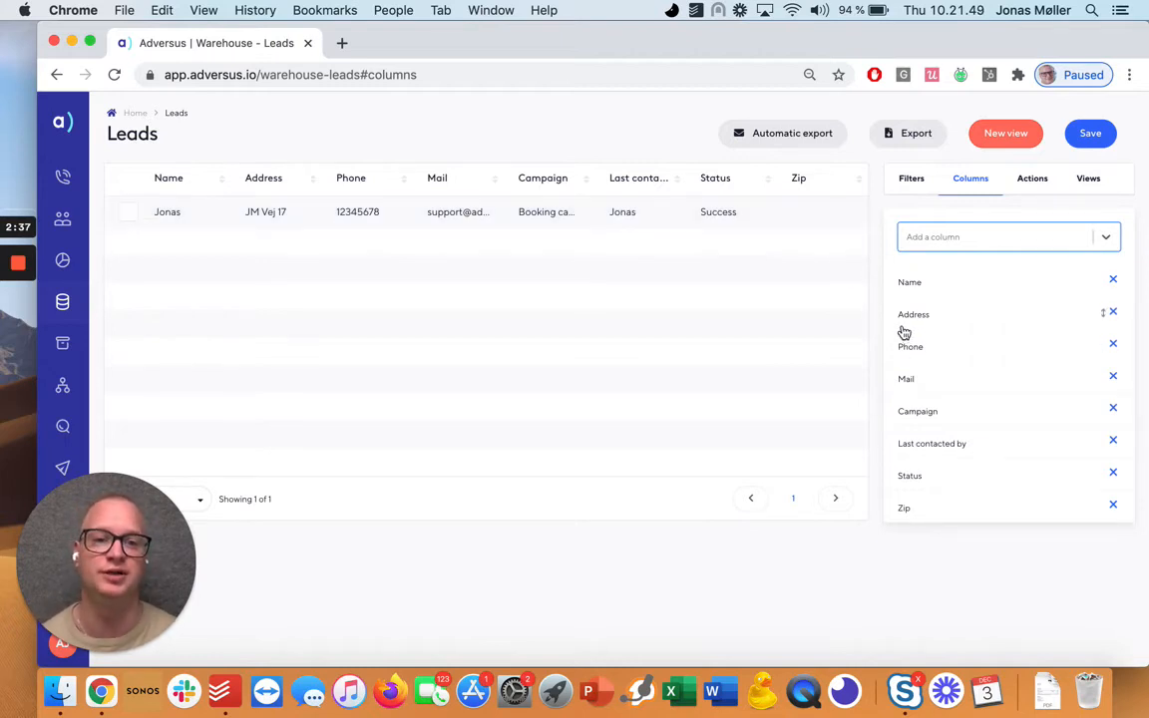
- Remove the Campaign column from the leads table and move the Zip column directly after Name
left_click(1114, 411)
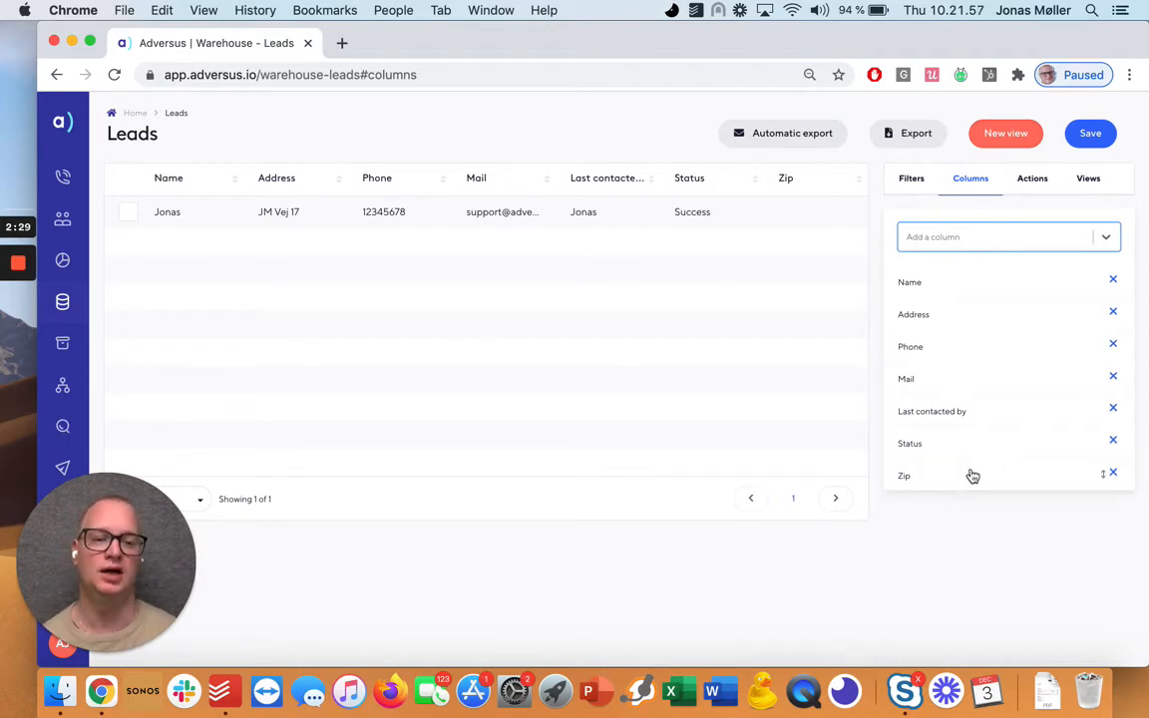
left_click_drag(953, 315, 982, 318)
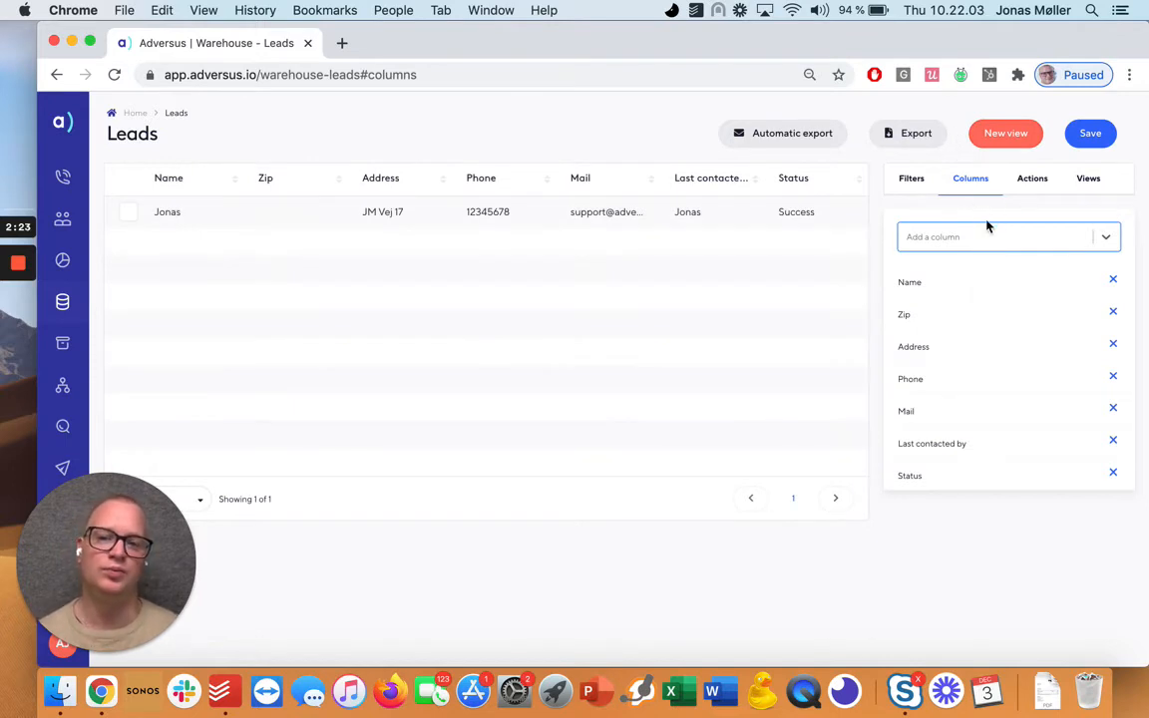
- Review the list of actions available for the filtered leads without choosing one
left_click(1028, 188)
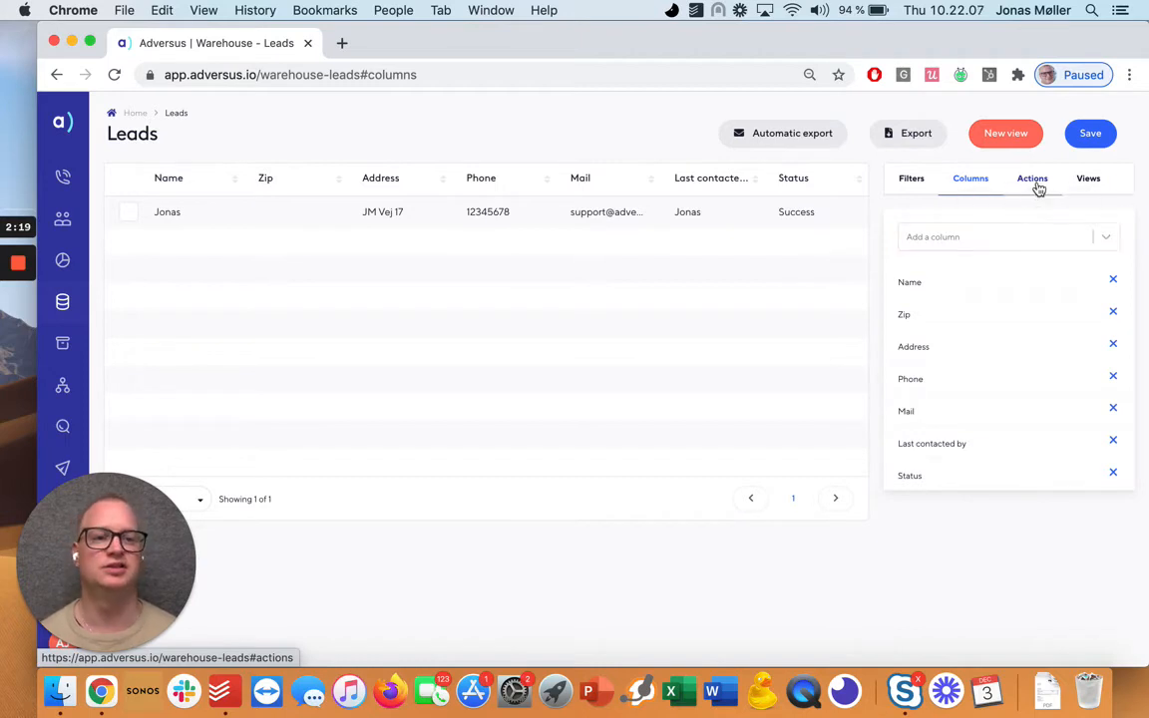
left_click(1036, 185)
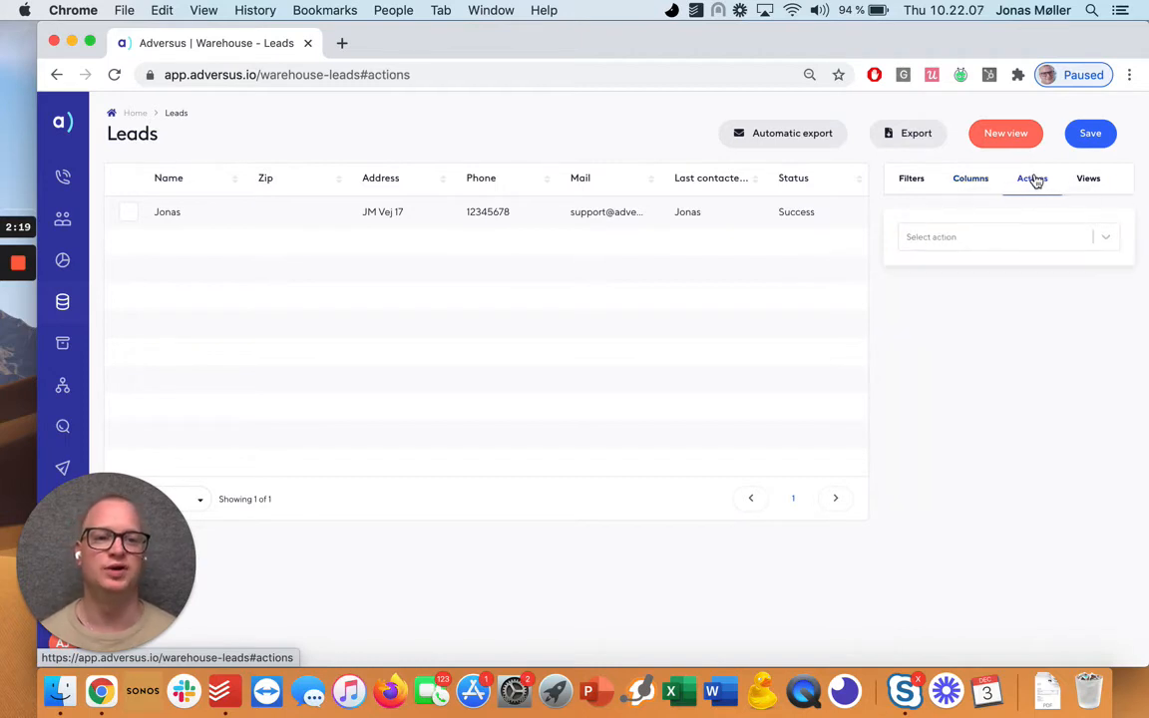
left_click(998, 240)
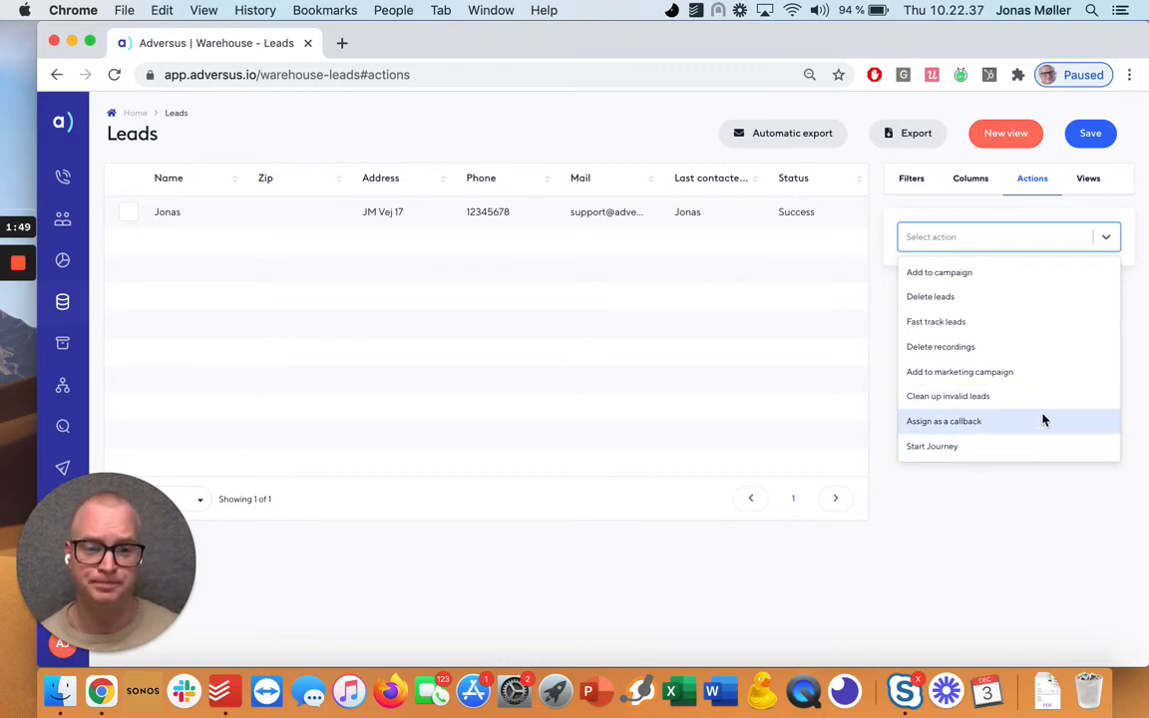
left_click(1030, 181)
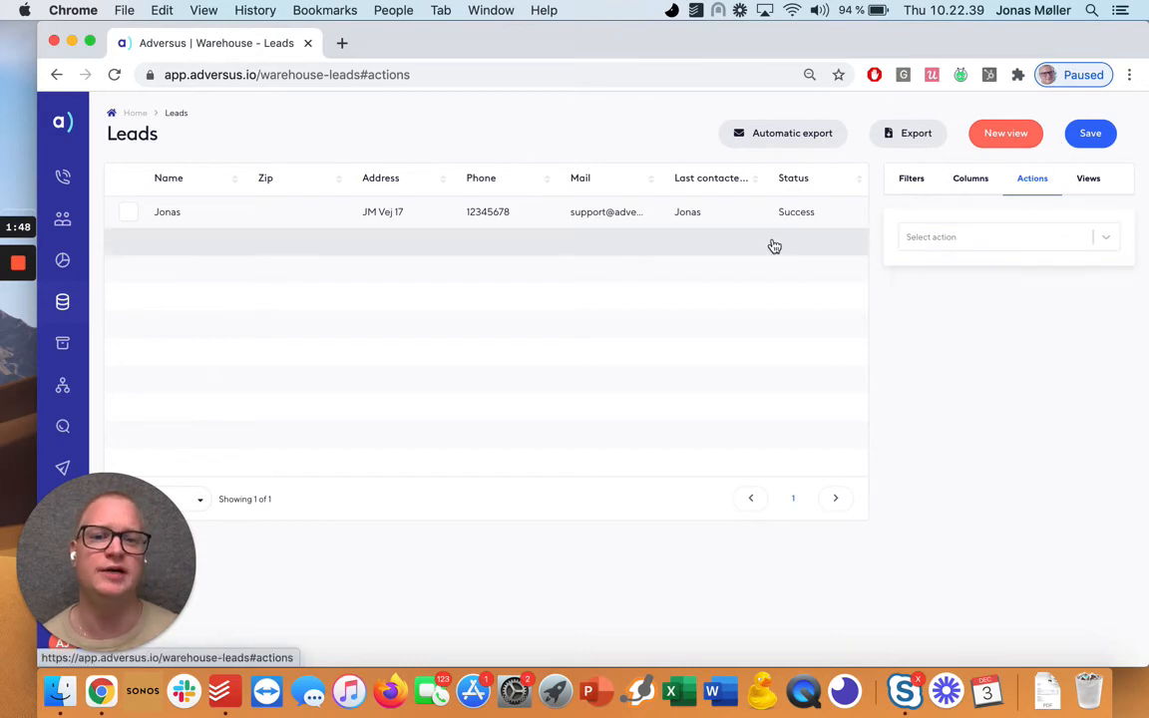